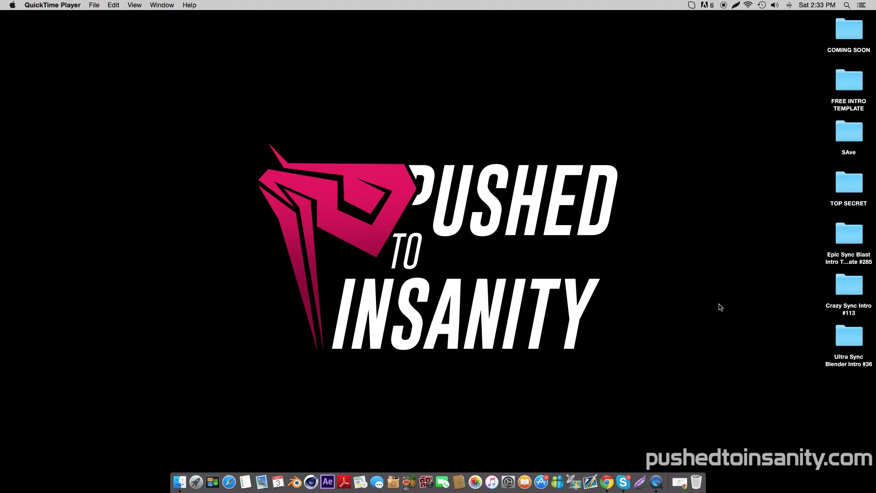
Install the GoGoPosterPunch.otf font from the template's C4D folder through Font Book
double_click(849, 285)
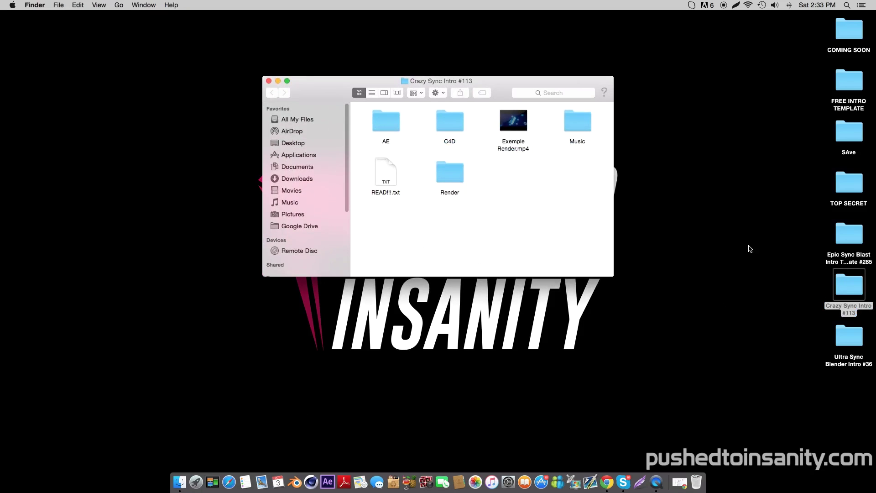
double_click(455, 125)
left_click(455, 125)
double_click(455, 125)
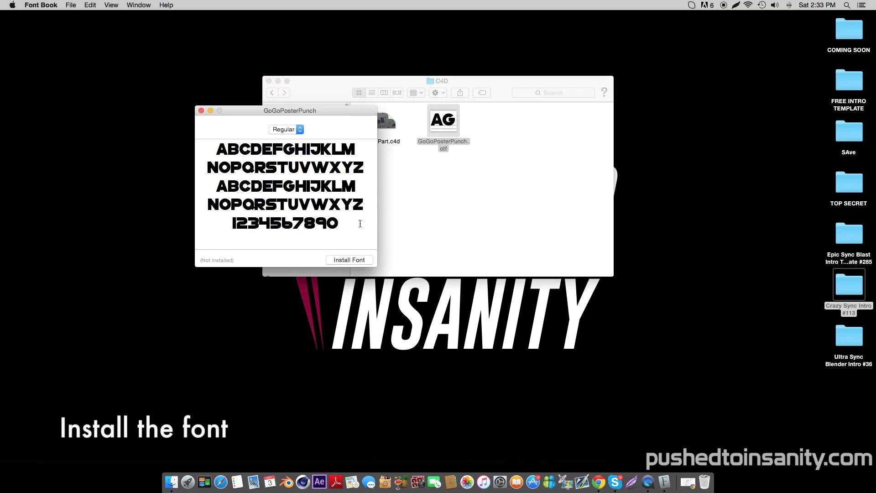
left_click(347, 260)
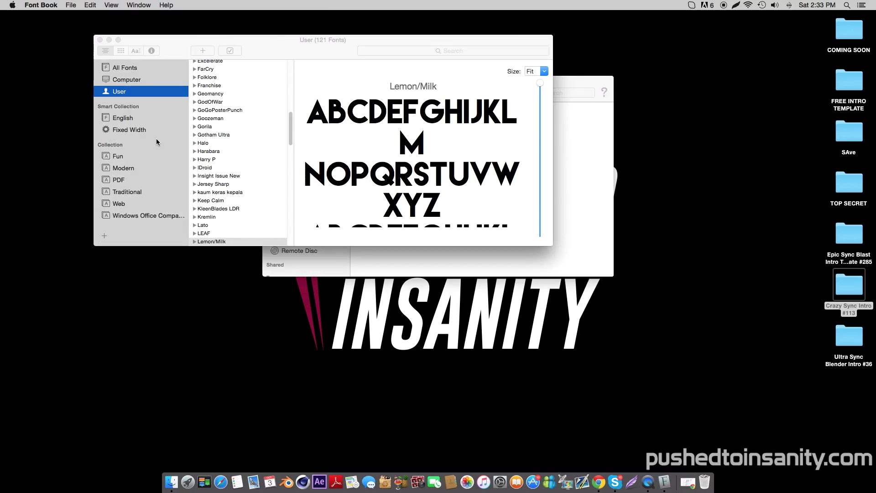
left_click(59, 220)
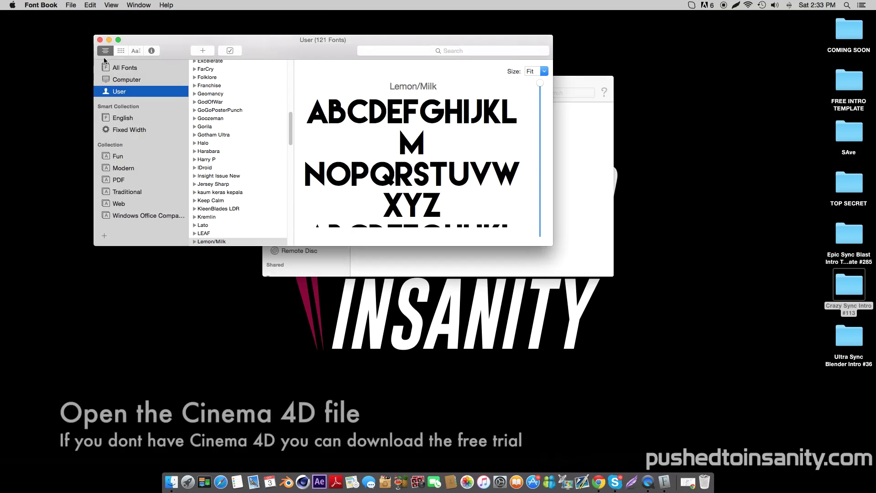
left_click(100, 40)
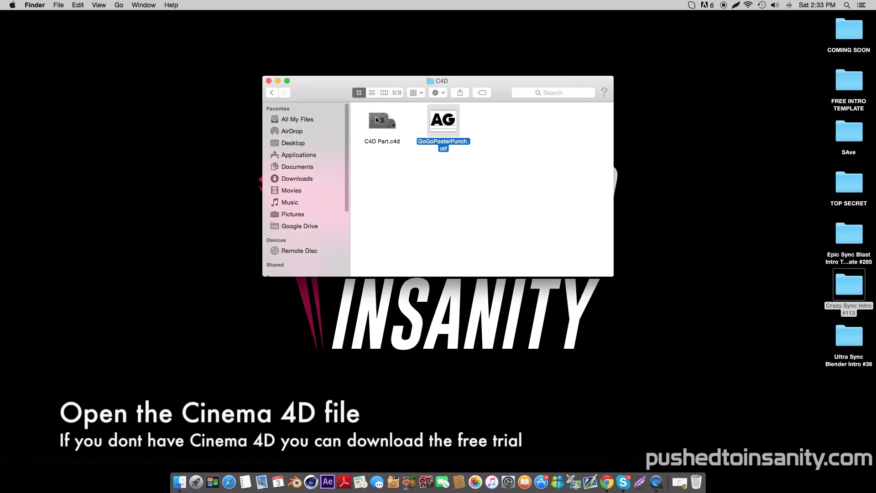
Open C4D Part.c4d in Cinema 4D and close the C4D folder window
double_click(377, 120)
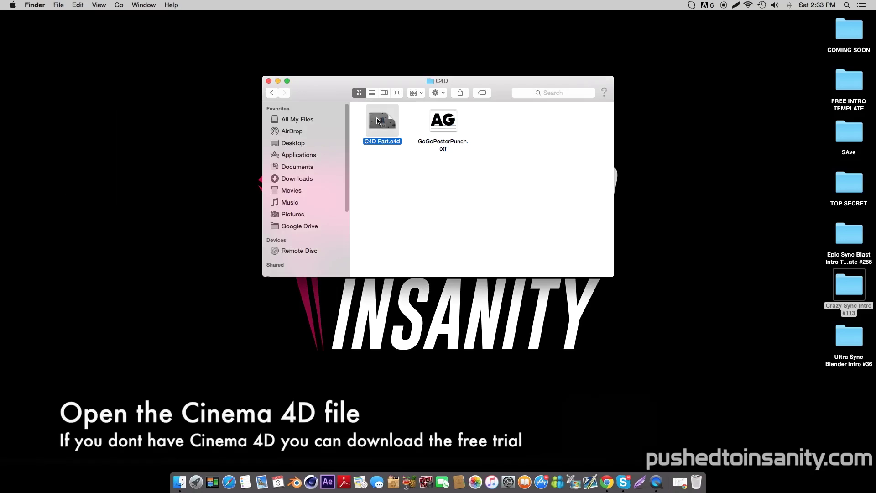
left_click(267, 81)
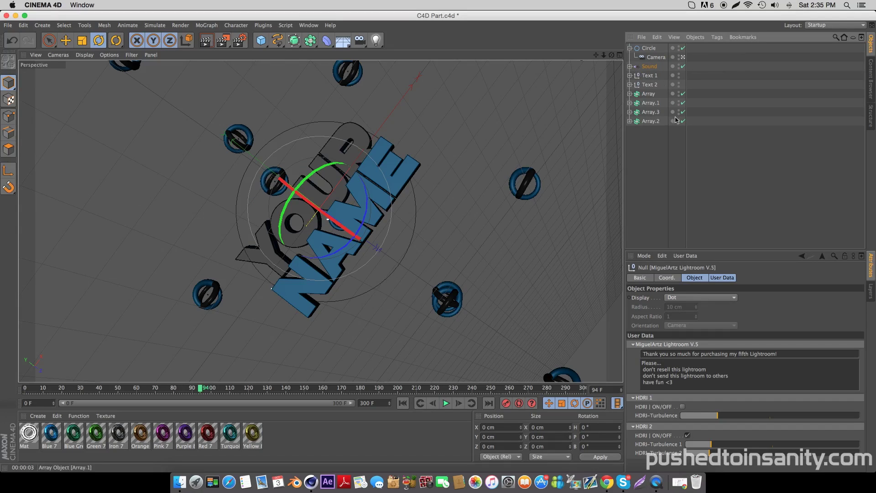
Deselect all and test-render a frame of the scene, then save C4D Part.c4d
left_click(387, 321)
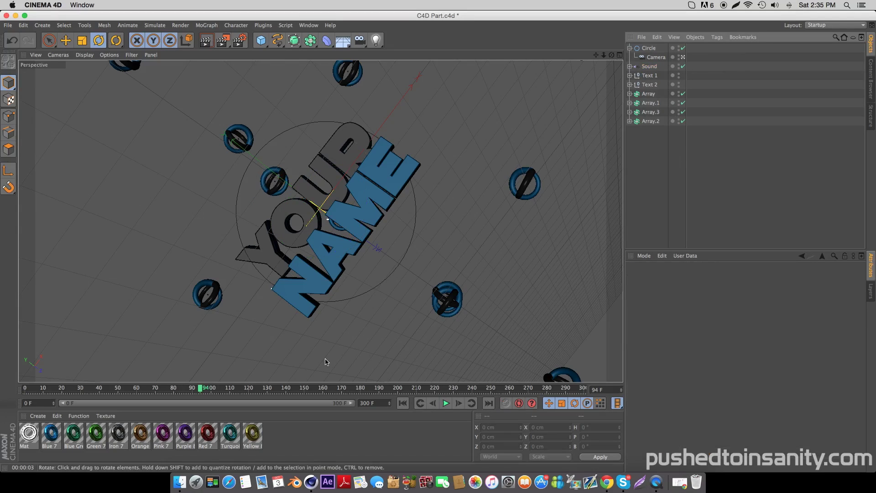
mouse_move(187, 389)
left_mouse_down()
mouse_move(16, 400)
mouse_move(552, 401)
mouse_move(201, 395)
left_mouse_up()
left_click(205, 41)
left_click(223, 154)
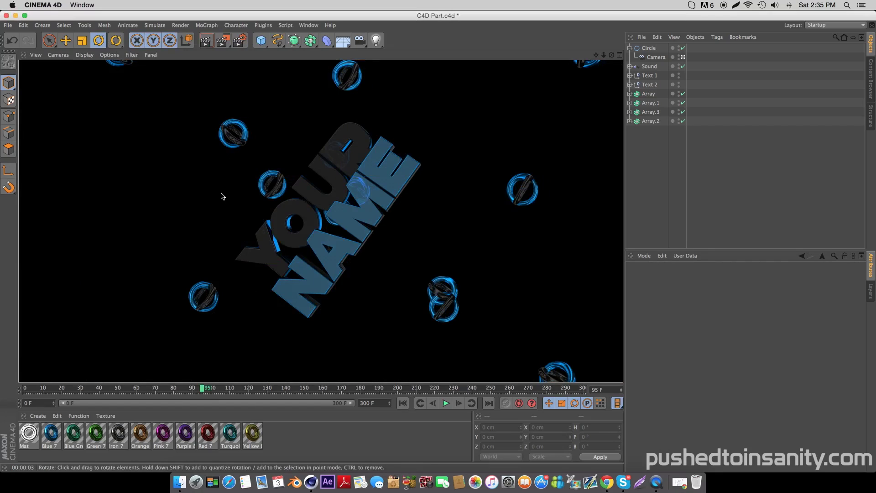
left_click(8, 25)
left_click(35, 113)
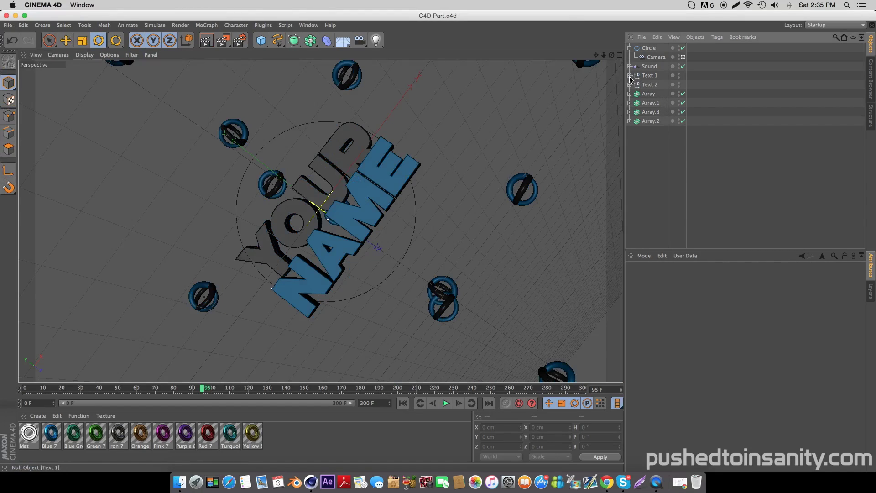
Change Text 1's objects to read PUSHED and Text 2's objects to INSANITY
left_click(629, 76)
left_click(630, 102)
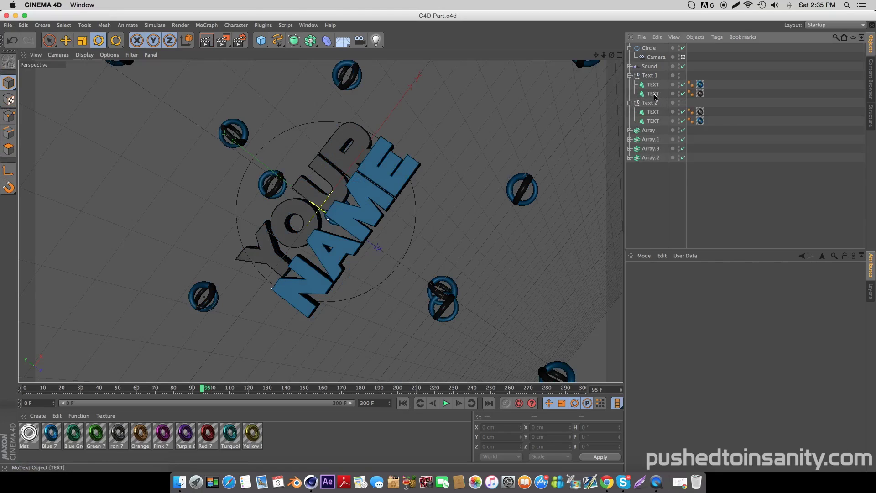
left_click(652, 94)
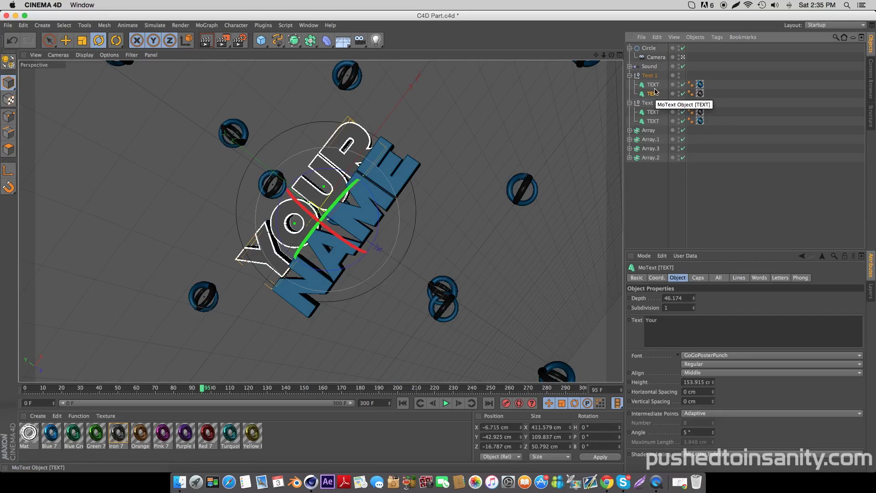
left_click(653, 84, "shift")
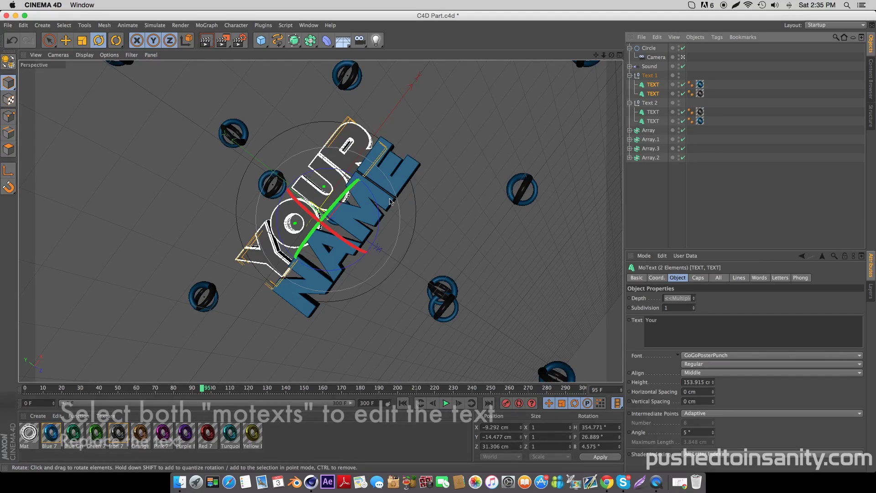
triple_click(688, 328)
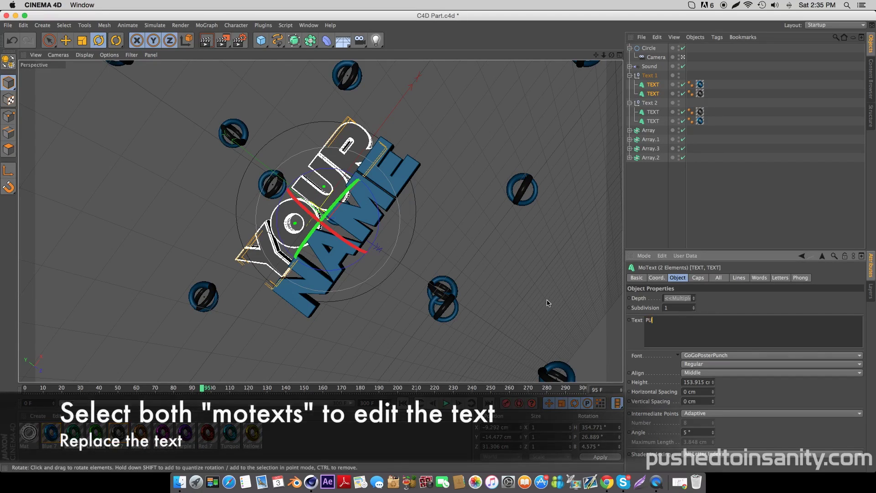
type("PUSHED")
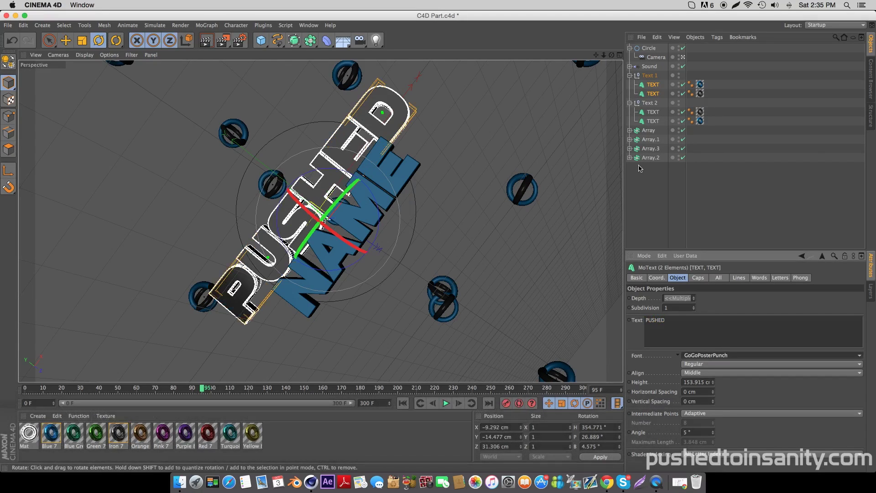
left_click(653, 112)
left_click(653, 121, "shift")
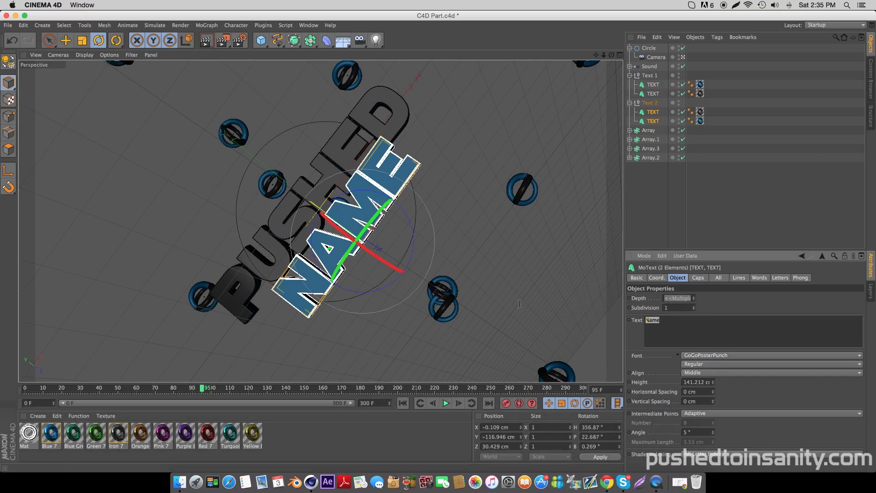
type("INS")
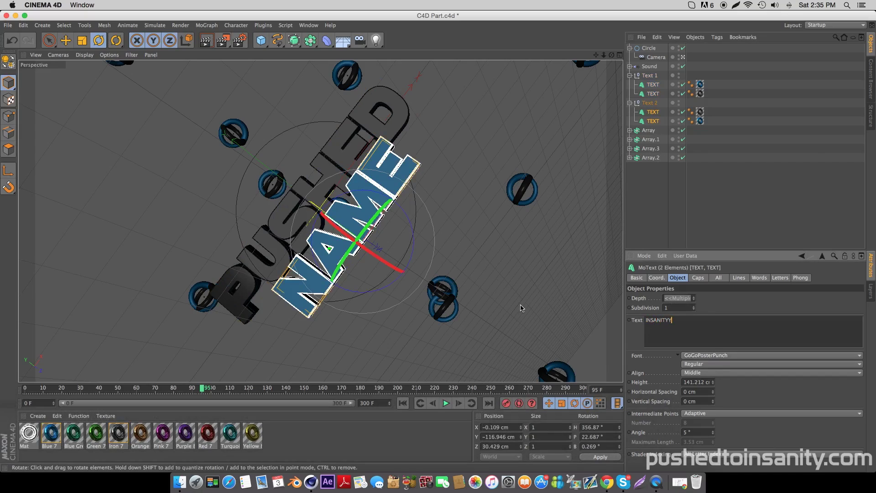
type("ANITYY")
key("Return")
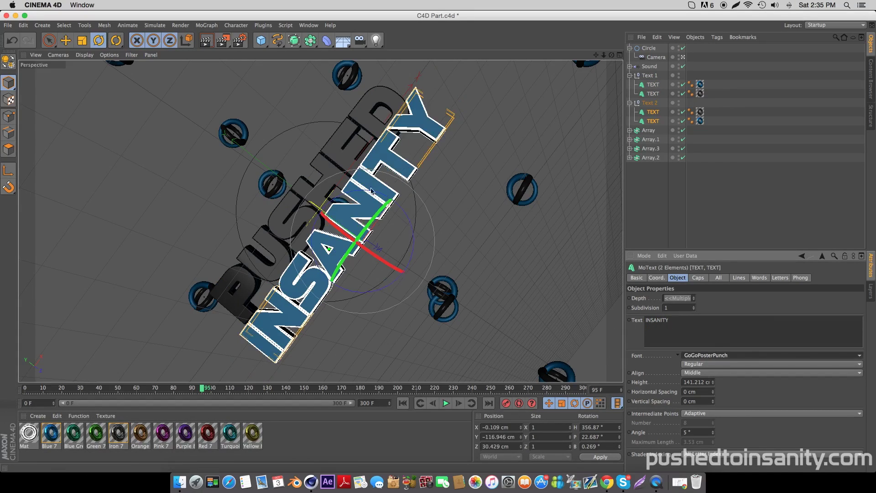
Give all four text objects a shared height of 128 cm
left_click(656, 94, "ctrl")
left_click(655, 84, "ctrl")
left_click_drag(712, 383, 713, 354)
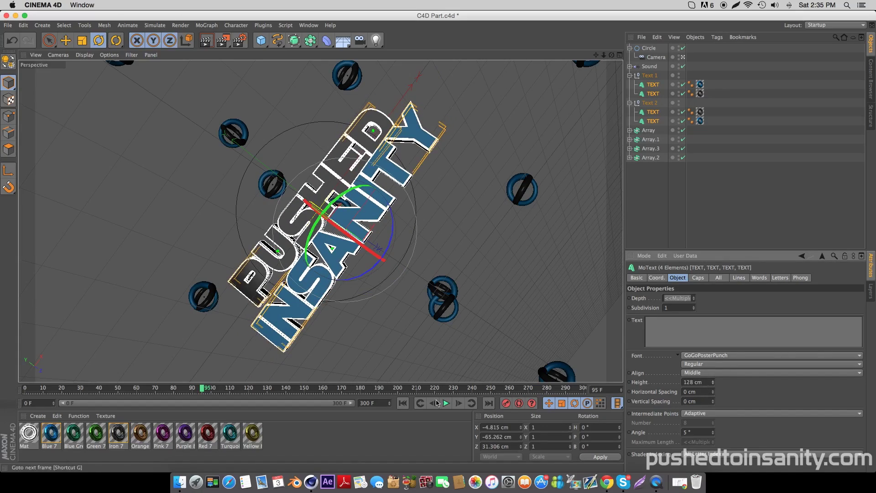
Test-render frame 119, then apply a green material to the INSANITY text
left_click(294, 389)
left_click_drag(295, 389, 247, 388)
left_click(213, 46)
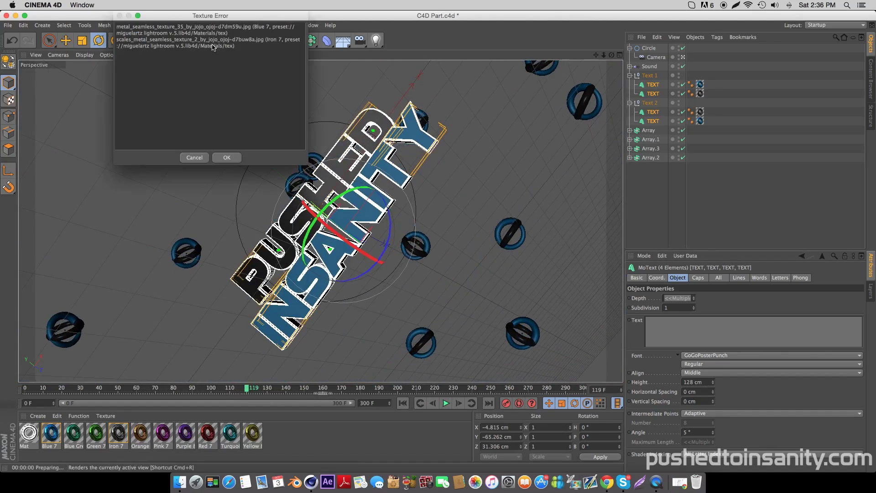
left_click(228, 157)
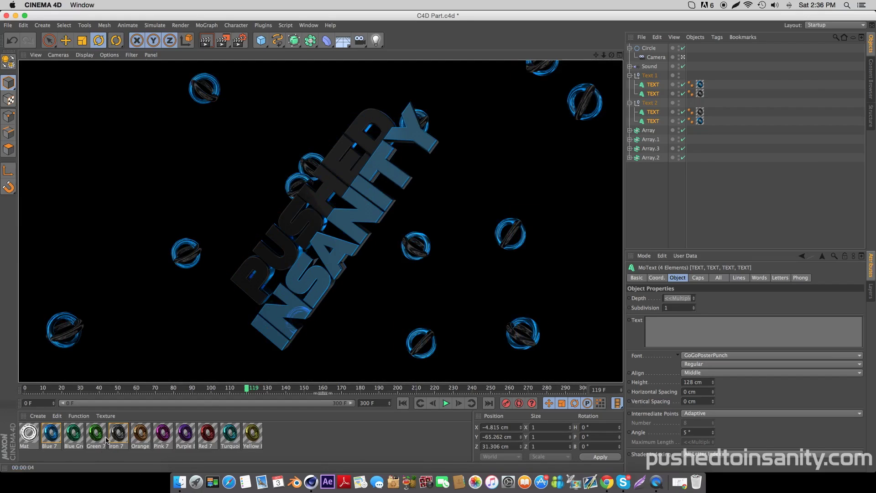
left_click_drag(106, 440, 700, 122)
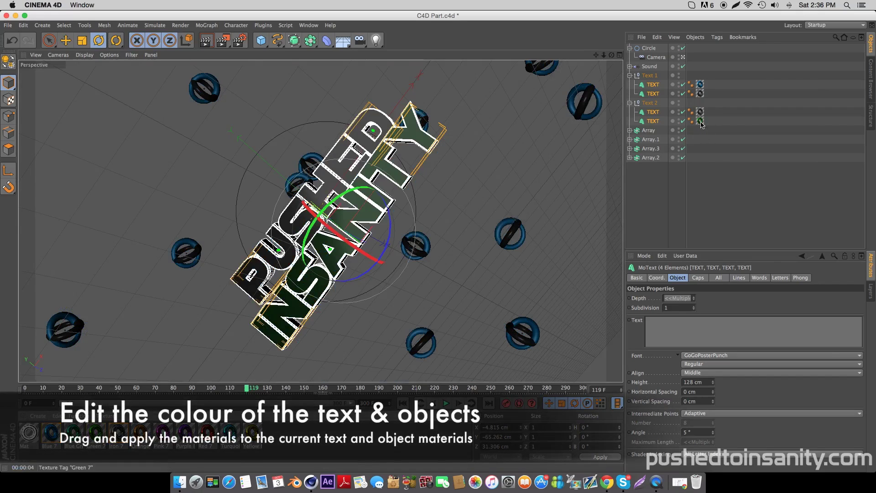
Re-render frame 119 in the viewport to check the text's new materials among the blue tori
left_click(210, 43)
left_click(225, 158)
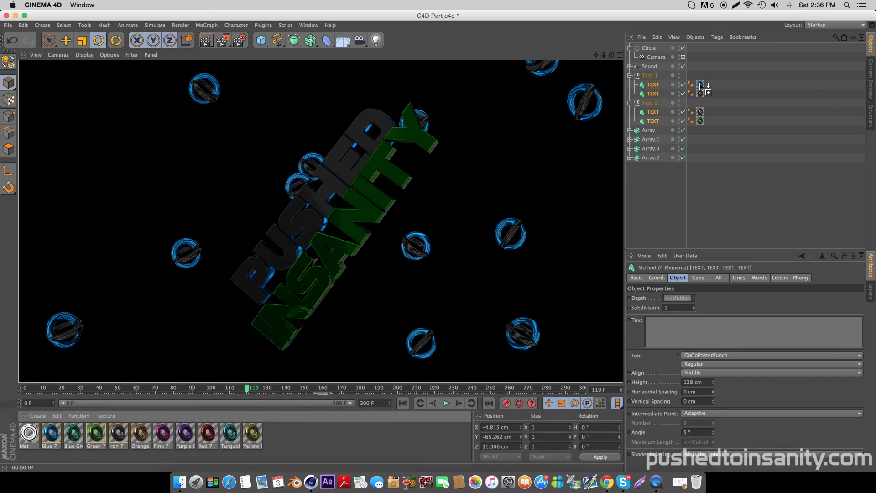
left_click(646, 82)
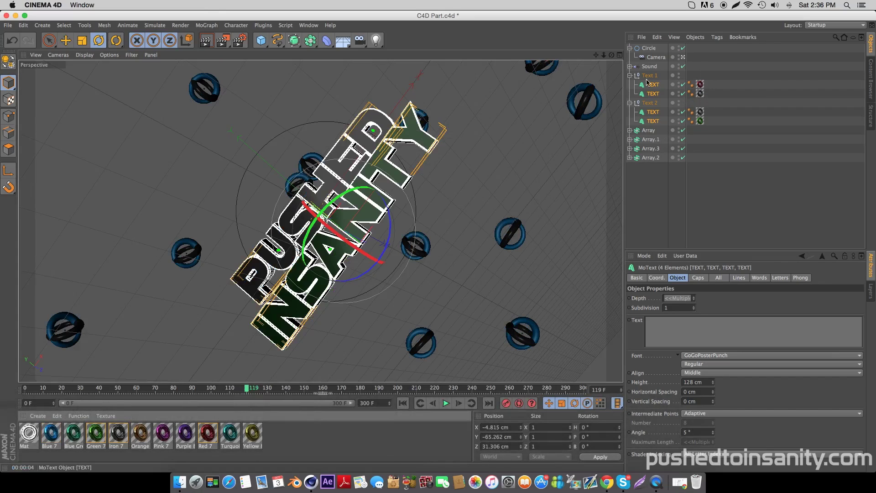
left_click(206, 42)
left_click(219, 158)
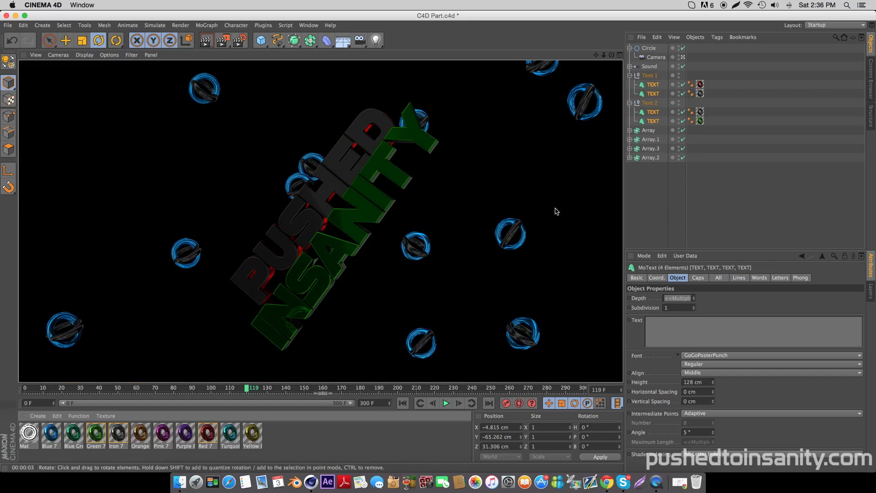
Apply the Red 7 material to the Sweep in Array, Array.1, Array.3 and Array.2
left_click(630, 130)
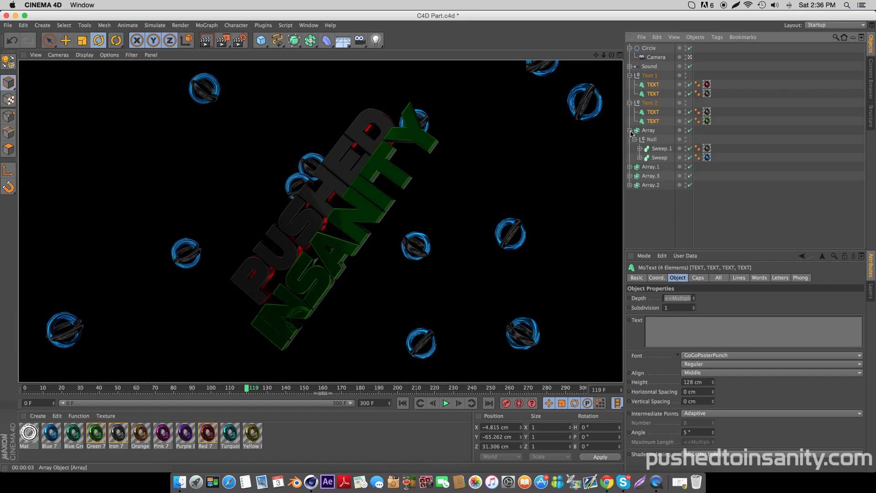
left_click(630, 167)
left_click(630, 203)
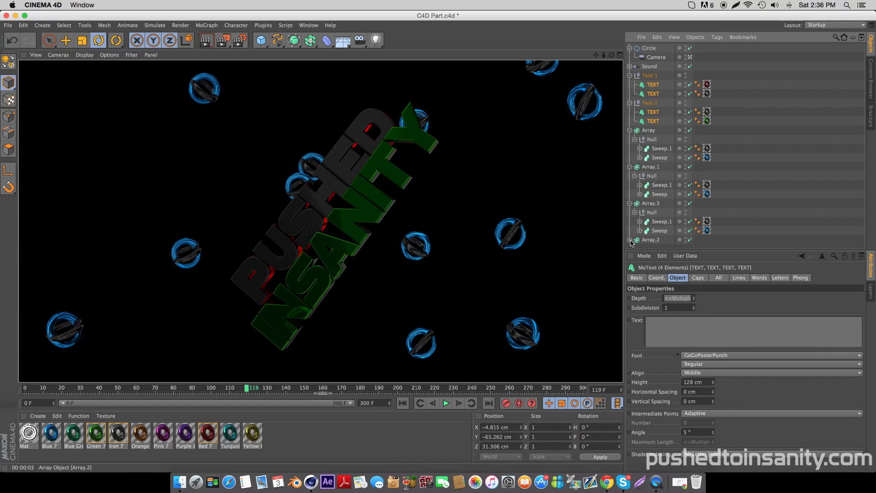
left_click(630, 240)
scroll(639, 229, "down", 3)
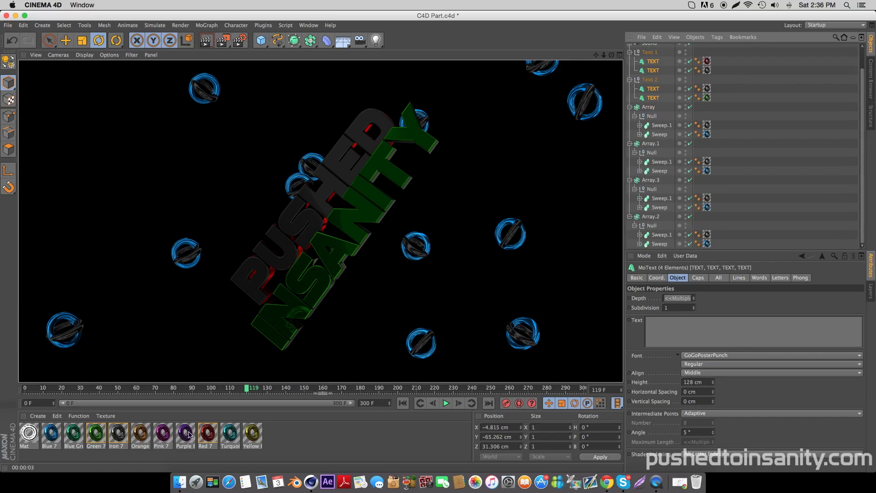
left_click_drag(203, 435, 707, 134)
left_click_drag(209, 436, 707, 171)
left_click_drag(208, 435, 706, 210)
left_click_drag(214, 439, 708, 243)
Render frame 119 to check the red tori, then rewind to frame 0
scroll(716, 230, "up", 2)
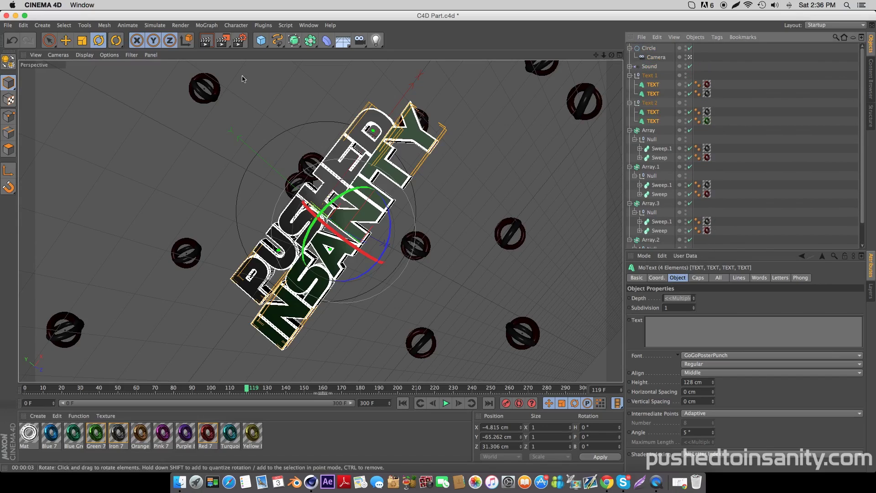
left_click(210, 40)
left_click(231, 157)
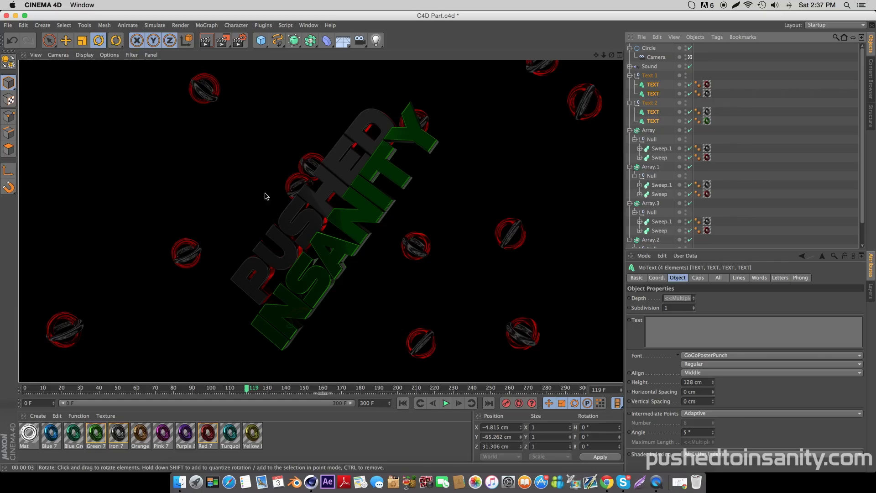
left_click_drag(248, 390, 1, 406)
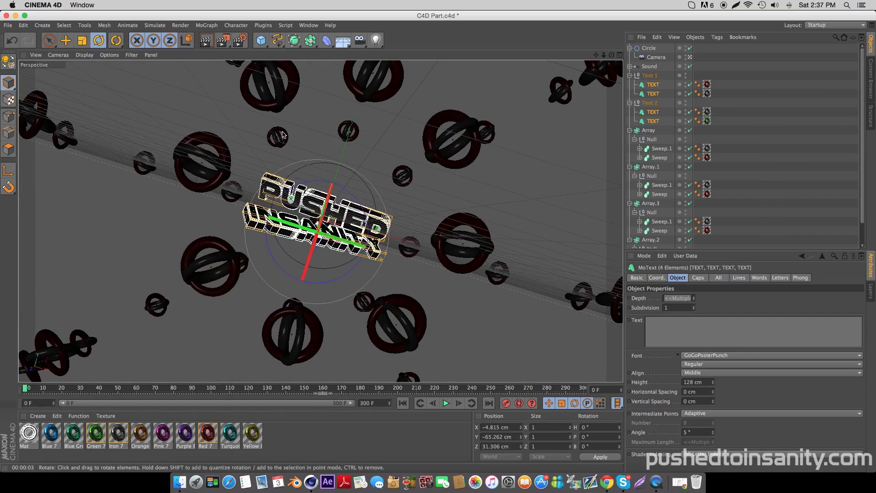
Render a viewport preview of frame 0 showing PUSHED INSANITY among red tori
left_click(207, 42)
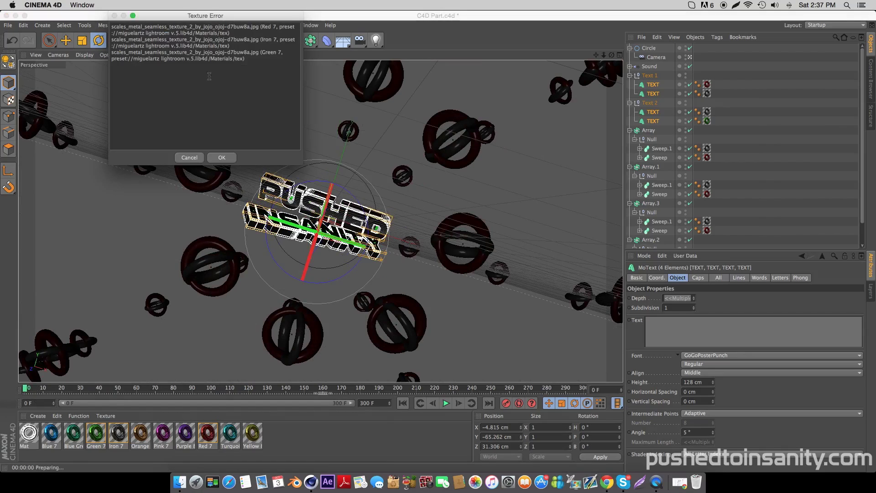
left_click(227, 157)
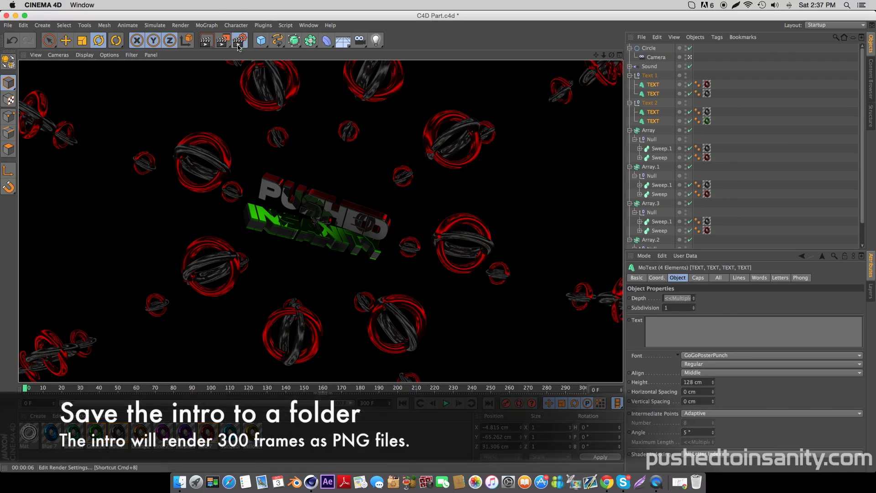
Set the render output to save PNG frames as 'crazy sync intro #113' in FREE INTRO TEMPLATE
left_click(238, 41)
left_click(85, 55)
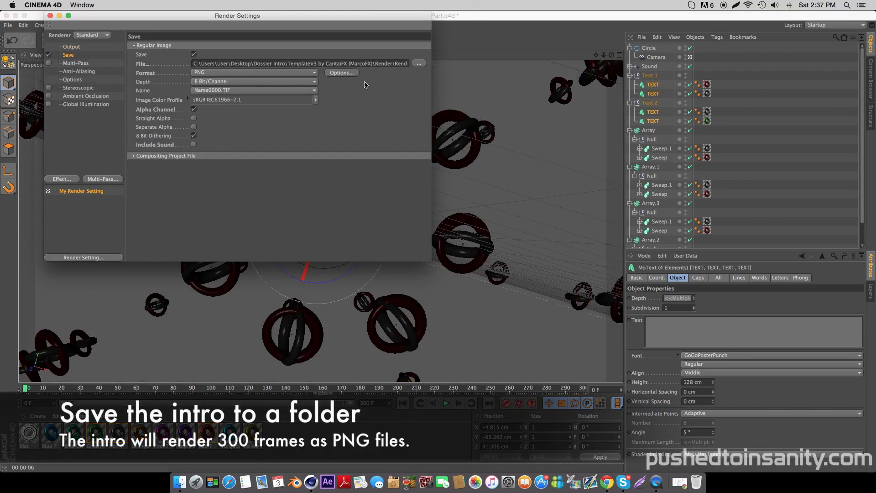
left_click(418, 63)
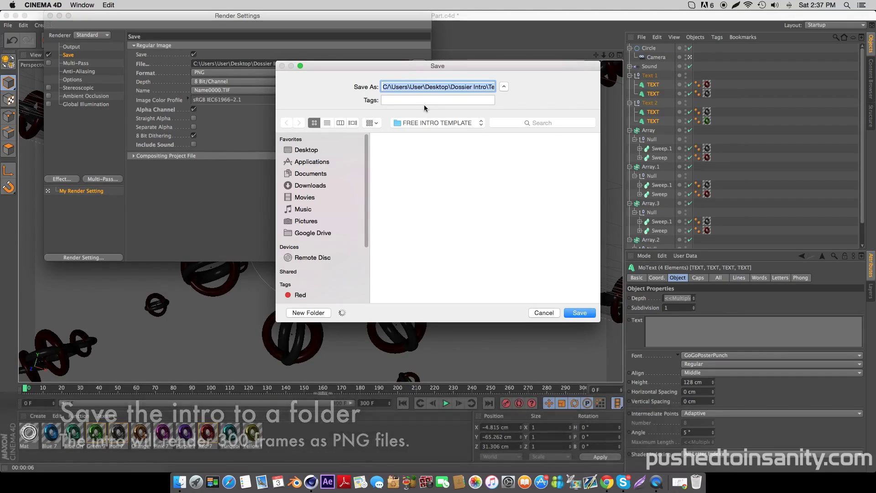
type("crazy")
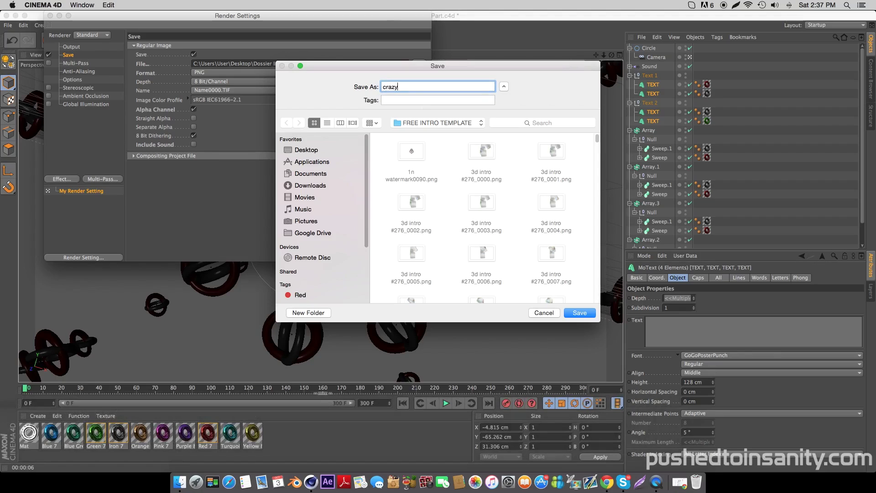
type(" sync intro #113")
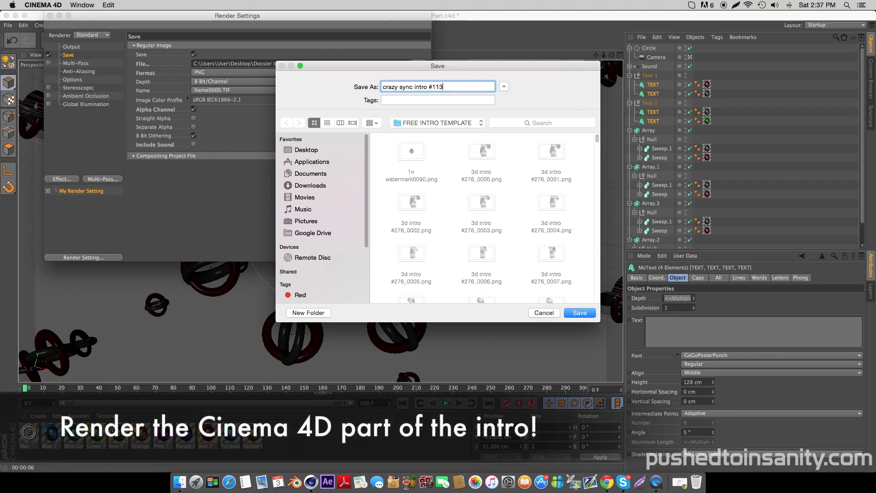
key("Return")
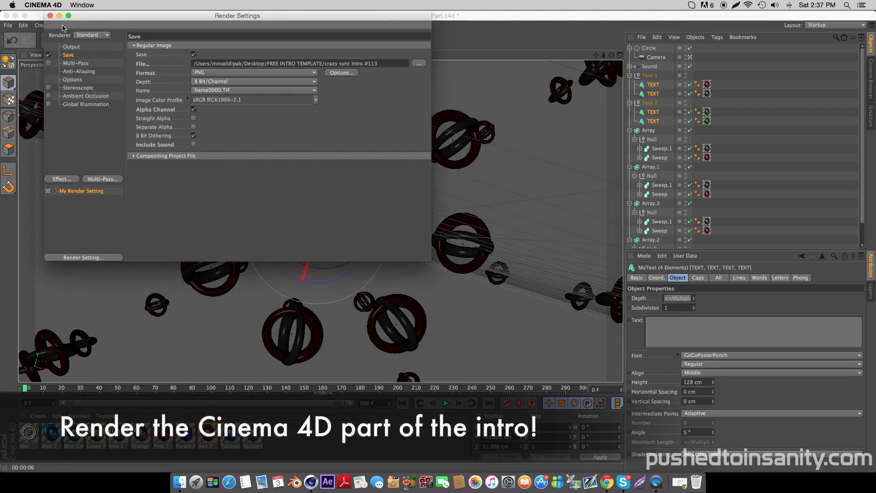
left_click(50, 16)
Render the 301-frame animation to the Picture Viewer, zoomed out to show the whole frame
left_click(226, 45)
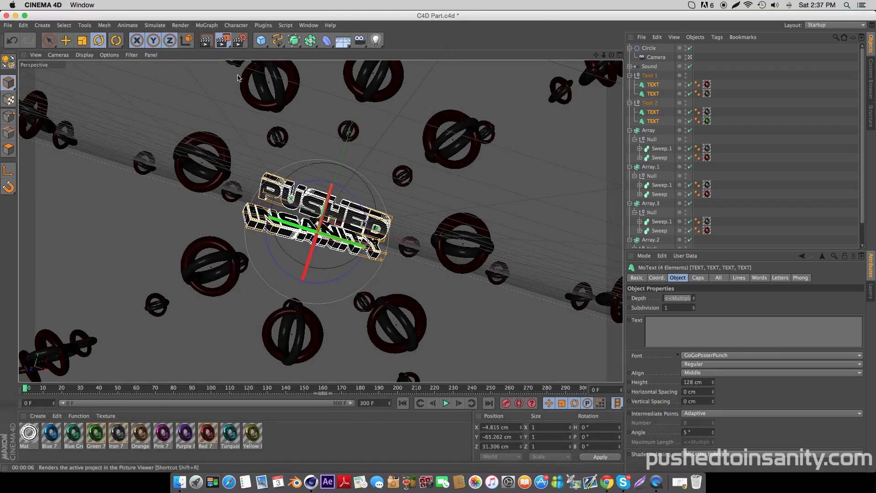
left_click(343, 372)
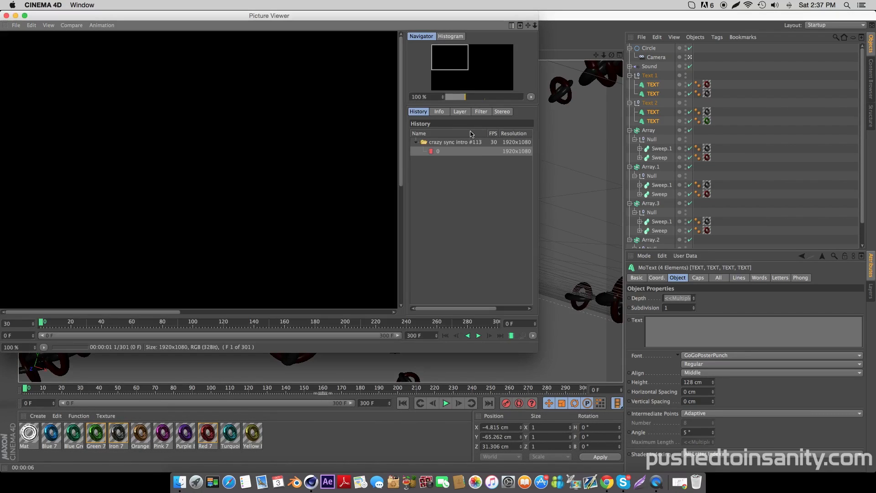
left_click_drag(465, 101, 458, 99)
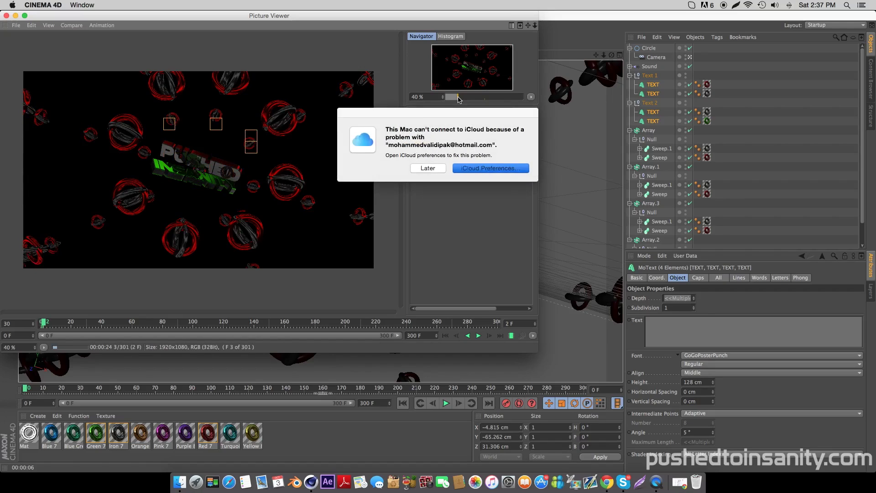
left_click(427, 168)
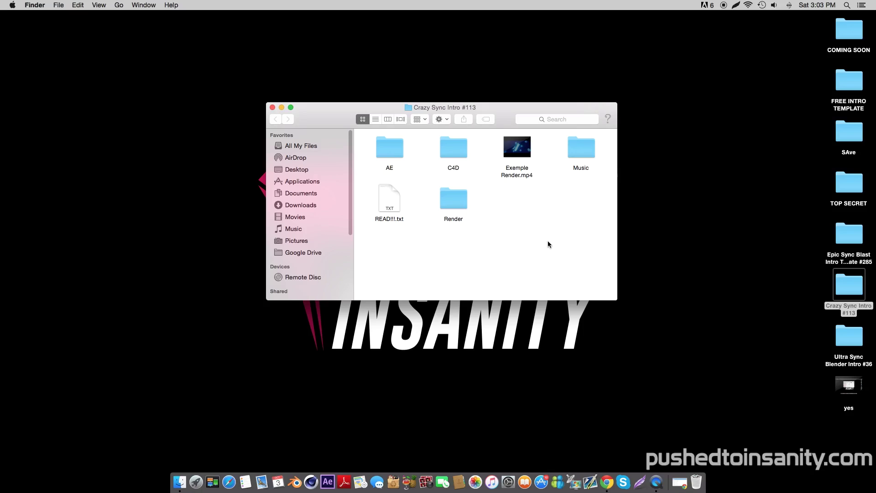
Open V2.aep from the AE folder of Crazy Sync Intro #113 in After Effects
double_click(395, 147)
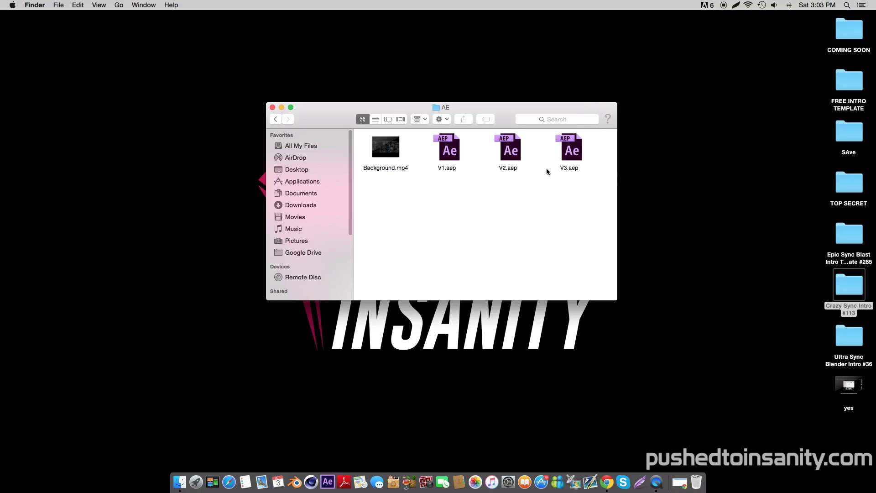
double_click(511, 151)
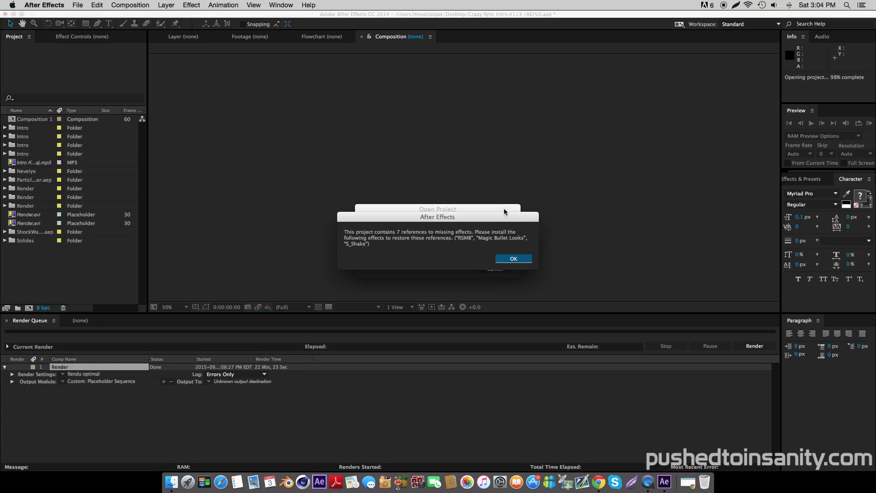
Dismiss the missing-effects and missing-files alerts for the V2 project
left_click(514, 259)
left_click(522, 258)
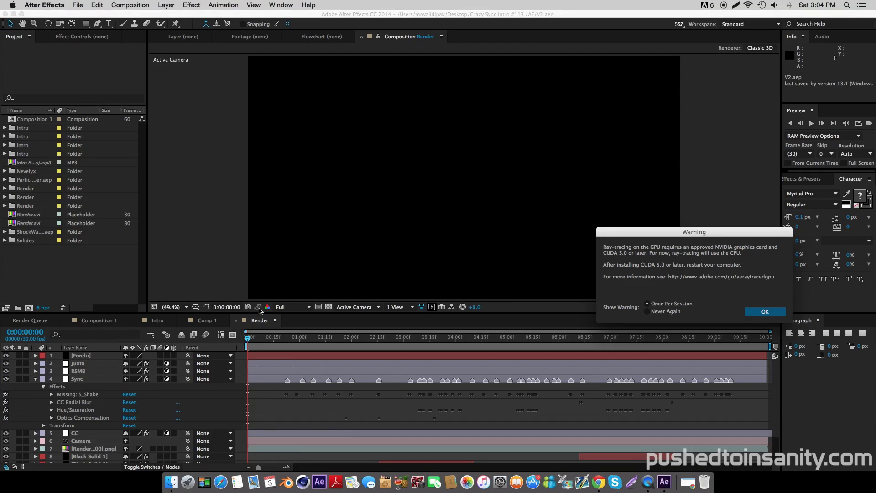
Clear the ray-tracing warning, collapse the Sync layer's effects and scrub to 0:00:04:15
left_click(760, 314)
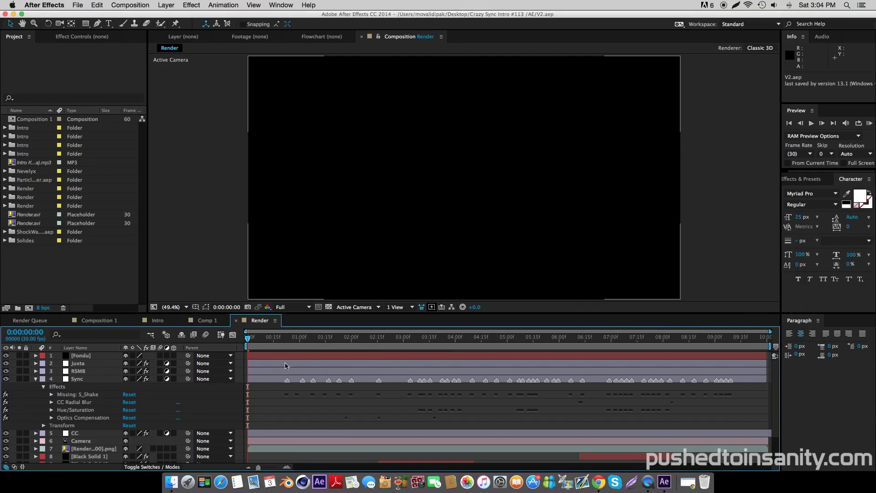
left_click(36, 379)
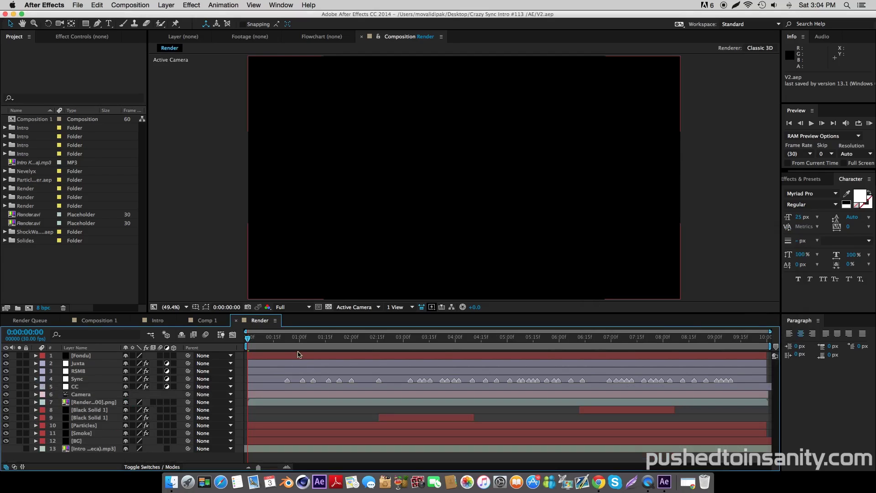
left_click(305, 342)
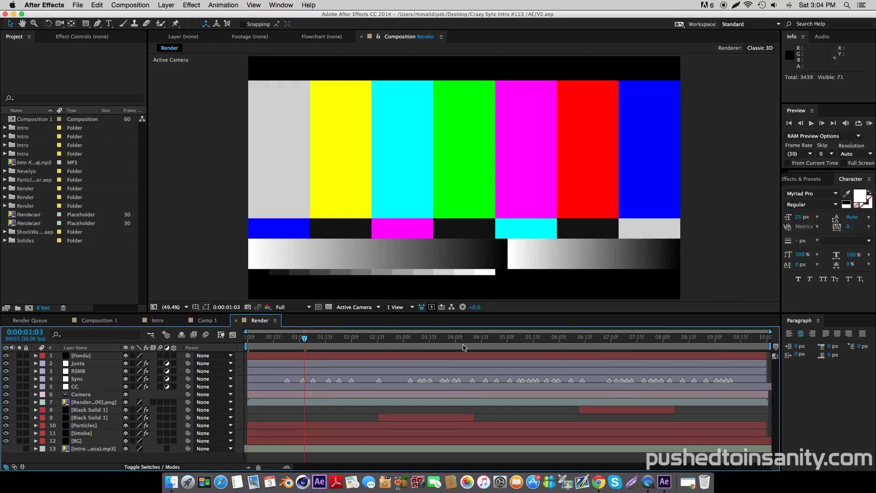
left_click(480, 345)
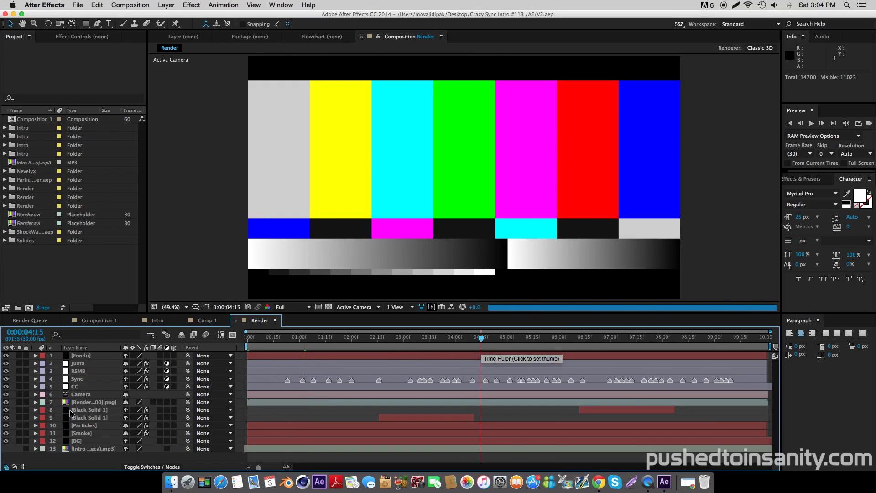
left_click(86, 403)
left_click(55, 274)
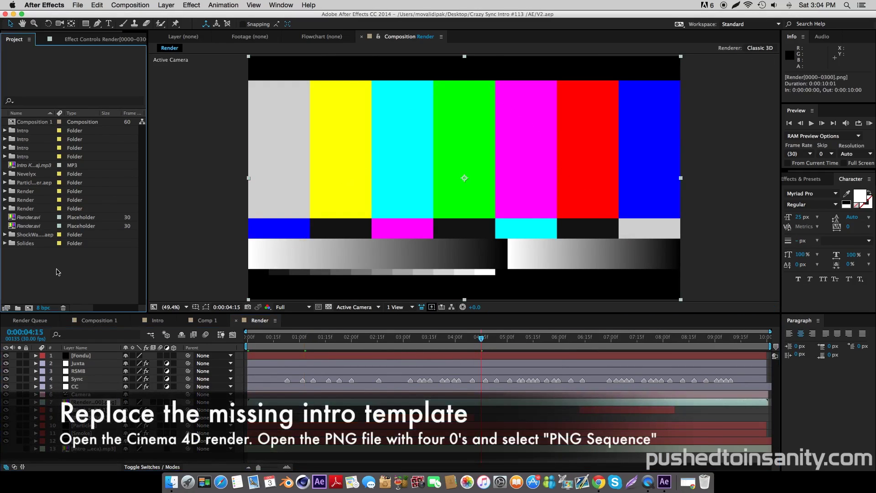
Replace the Render PNG footage with the allure intro0000.png PNG sequence
left_click(6, 209)
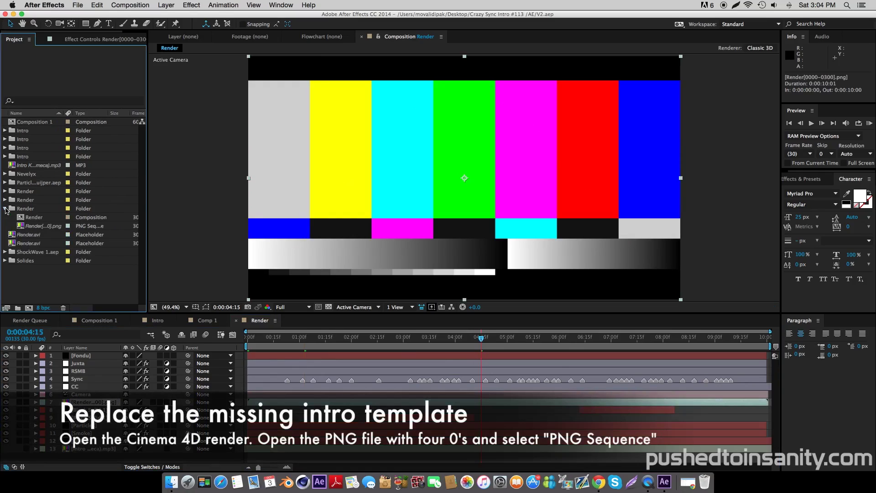
left_click(5, 200)
left_click(5, 201)
left_click(40, 226)
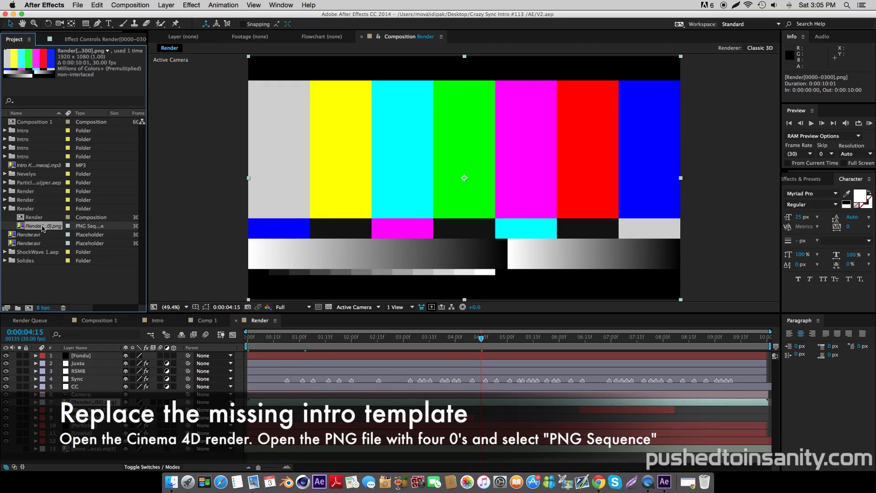
right_click(42, 228)
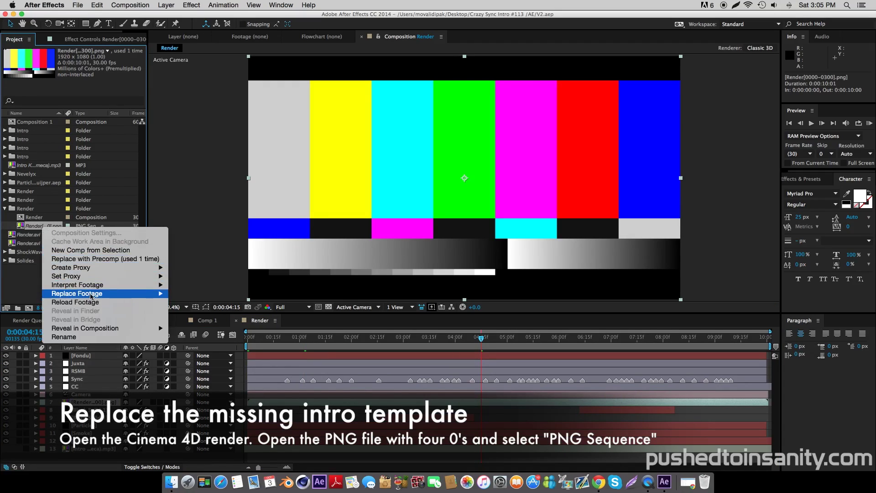
mouse_move(90, 295)
left_click(182, 295)
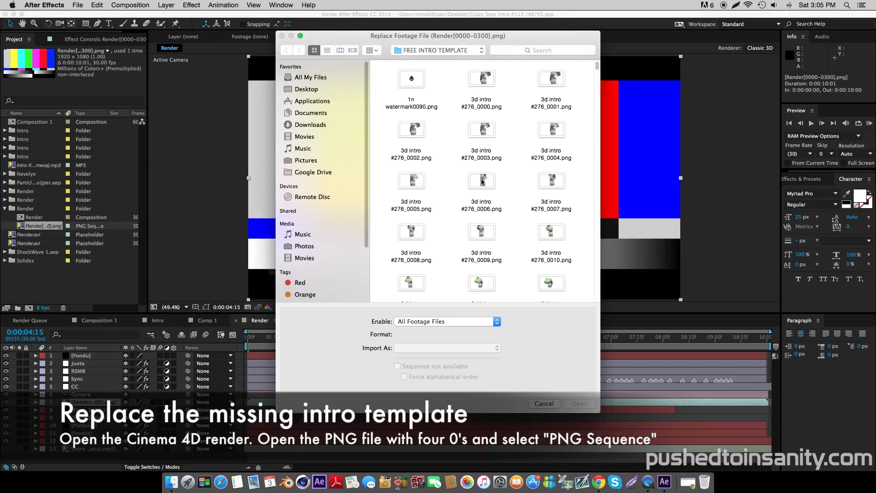
scroll(480, 182, "down", 15)
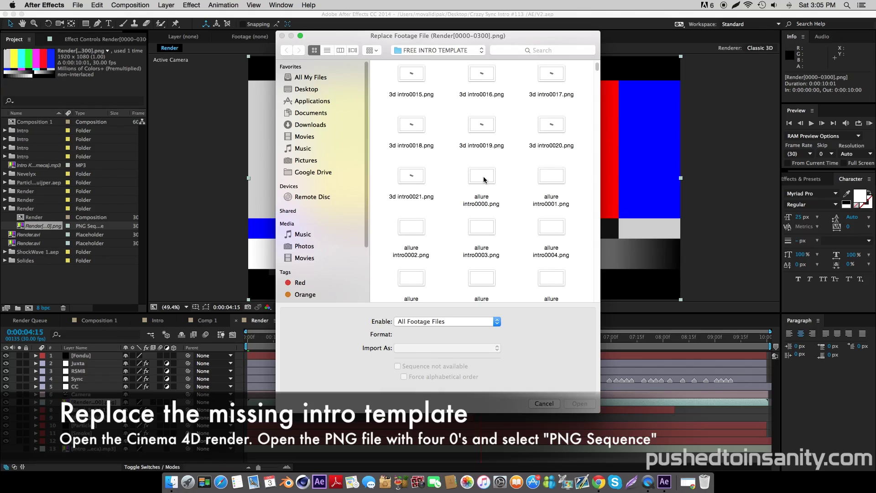
left_click(480, 180)
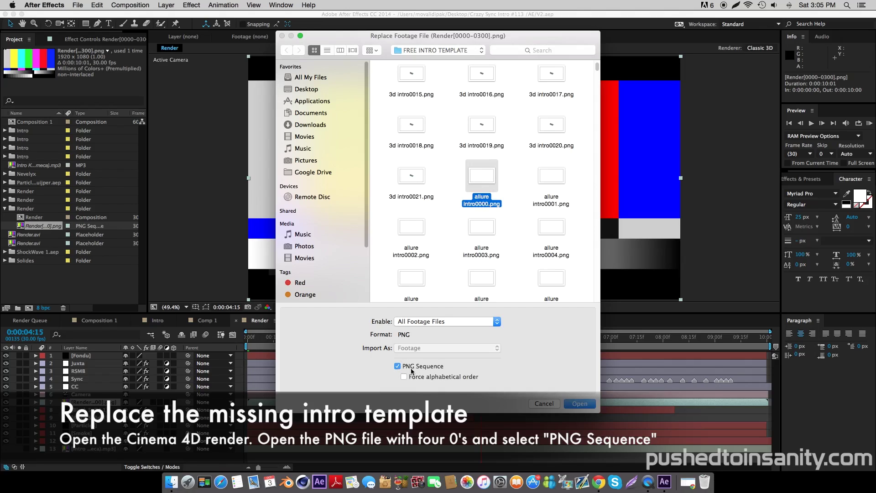
left_click(593, 403)
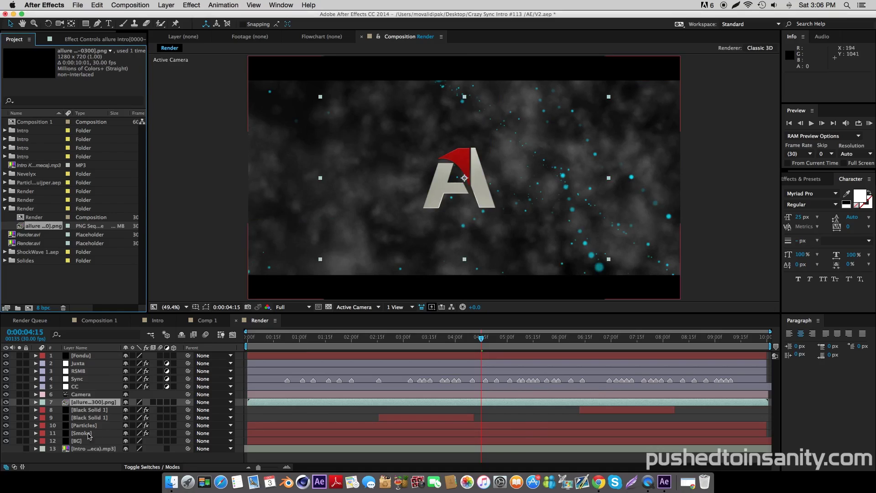
Hide the Smoke and Particles layers in the Render composition
left_click(6, 440)
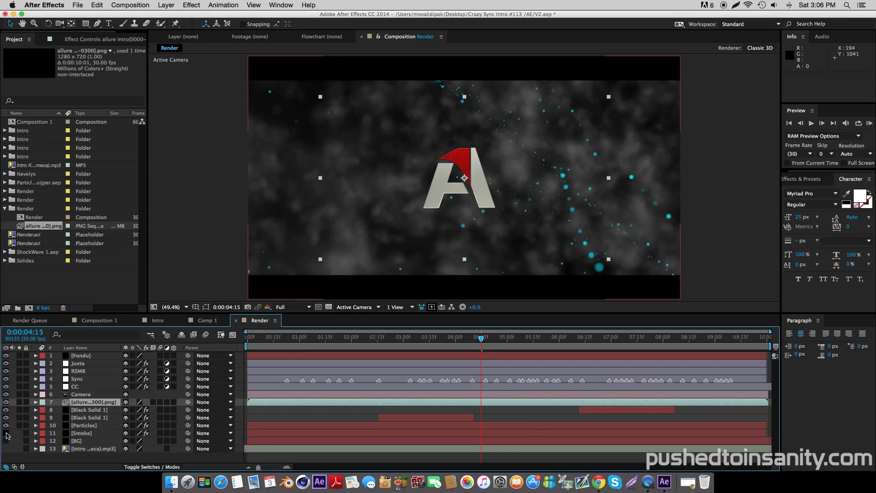
left_click(6, 433)
left_click(5, 425)
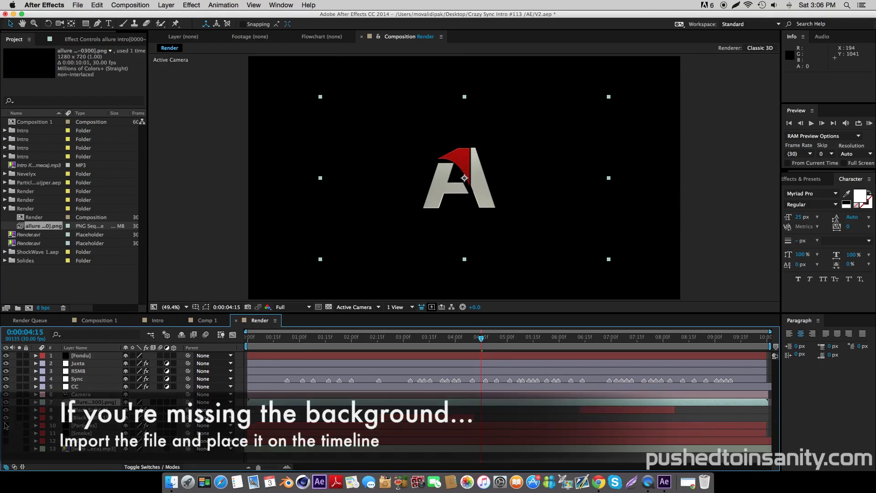
left_click(323, 108)
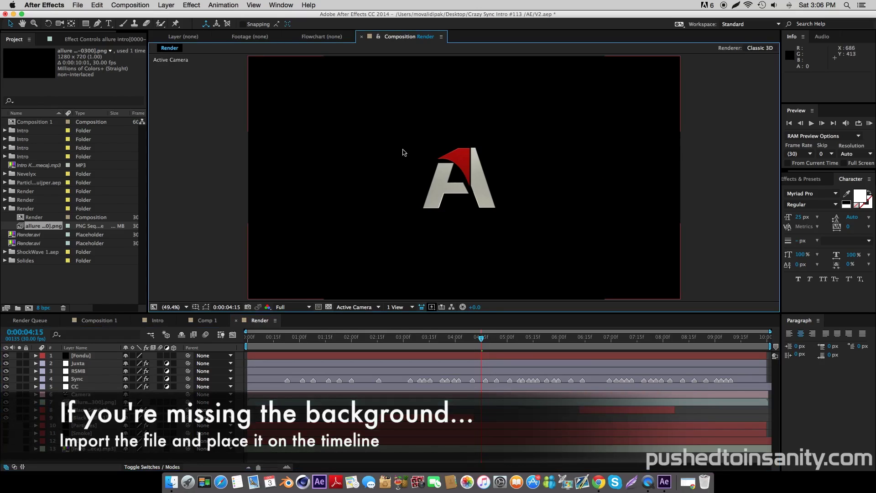
Import Background.mp4 from the AE folder and place it below Black Solid 1
double_click(72, 282)
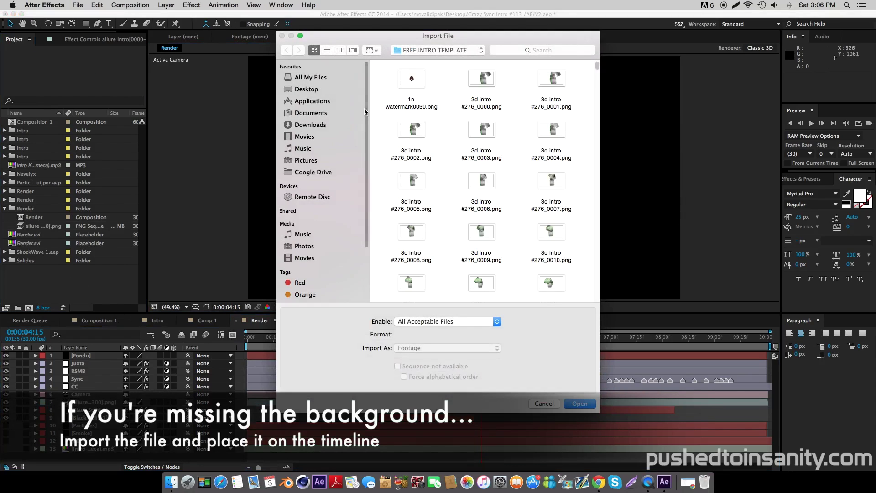
left_click(312, 90)
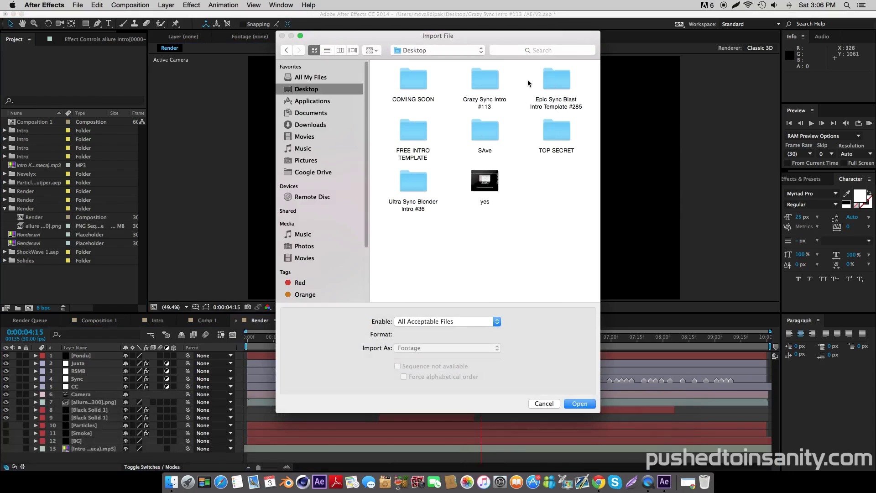
double_click(481, 78)
double_click(409, 83)
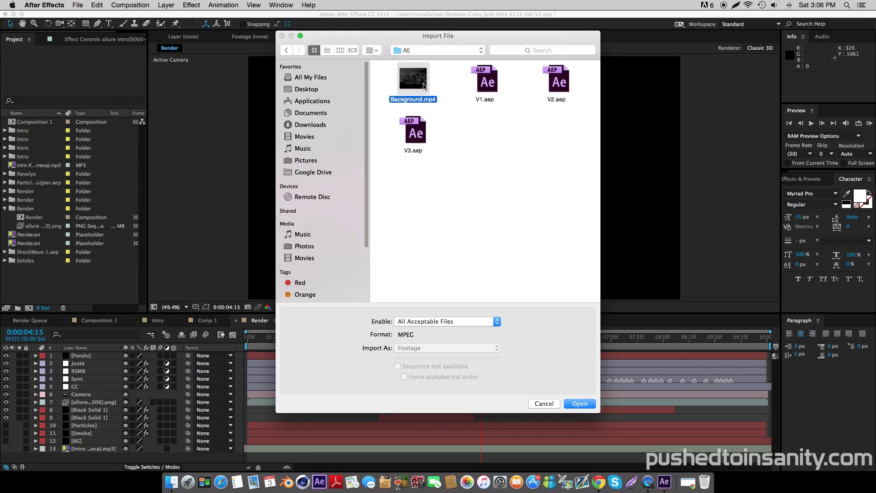
key("space")
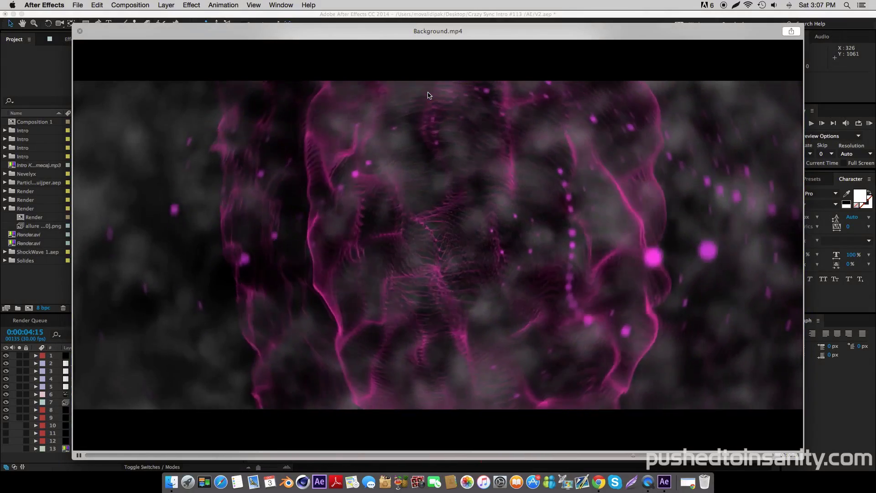
key("space")
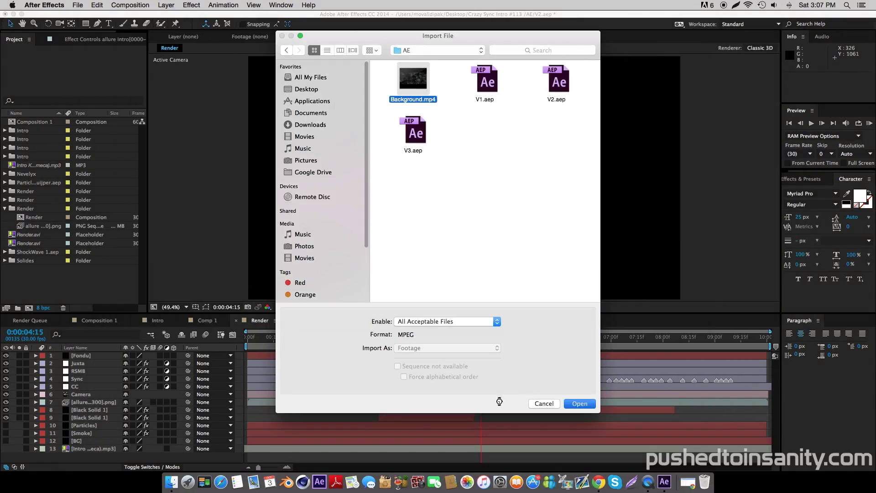
key("Return")
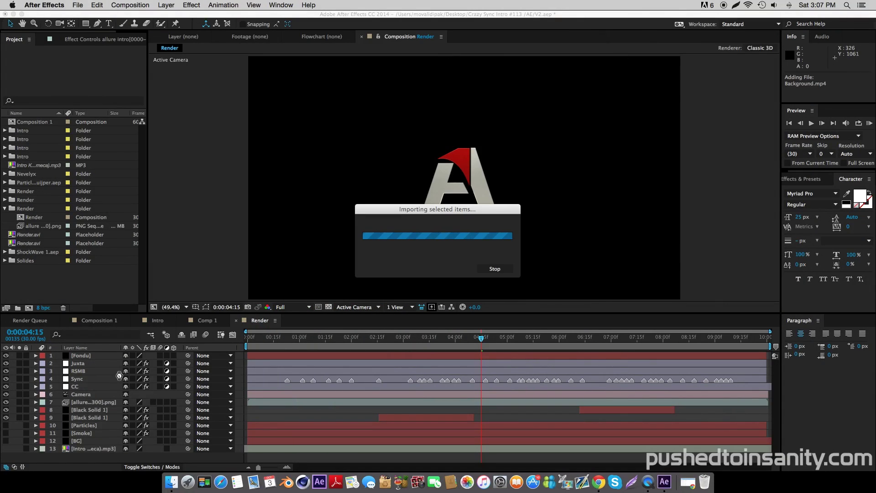
left_click_drag(36, 124, 106, 424)
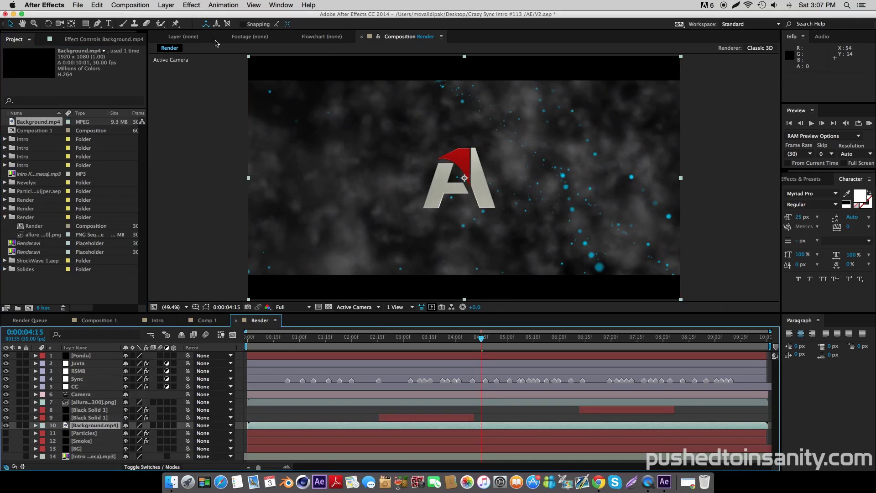
Queue the Render composition and render it to Render.mov despite the missing-footage warning
left_click(142, 8)
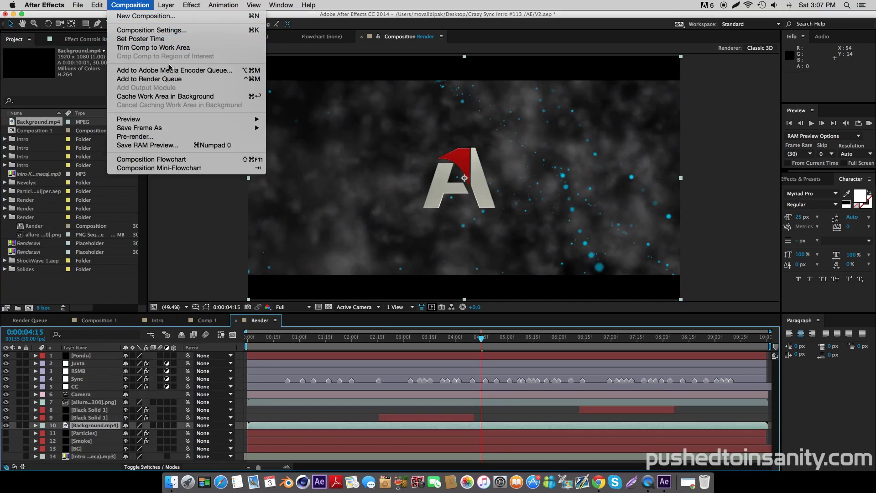
left_click(149, 80)
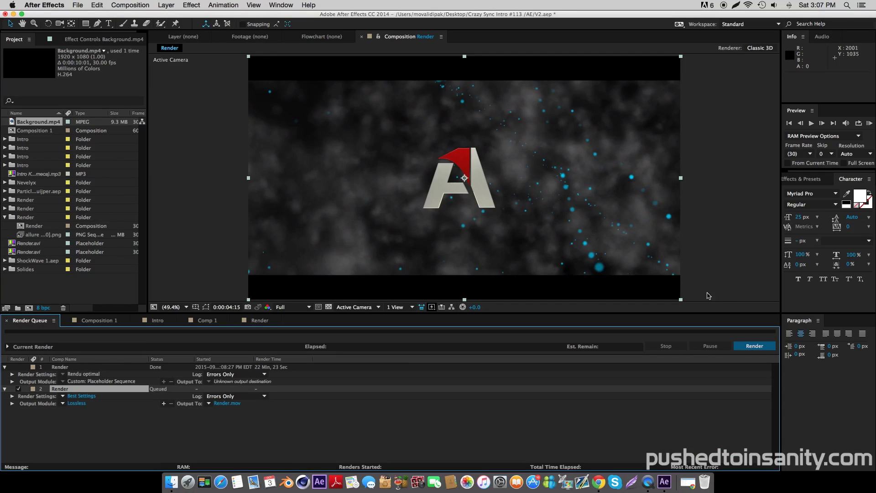
left_click(755, 346)
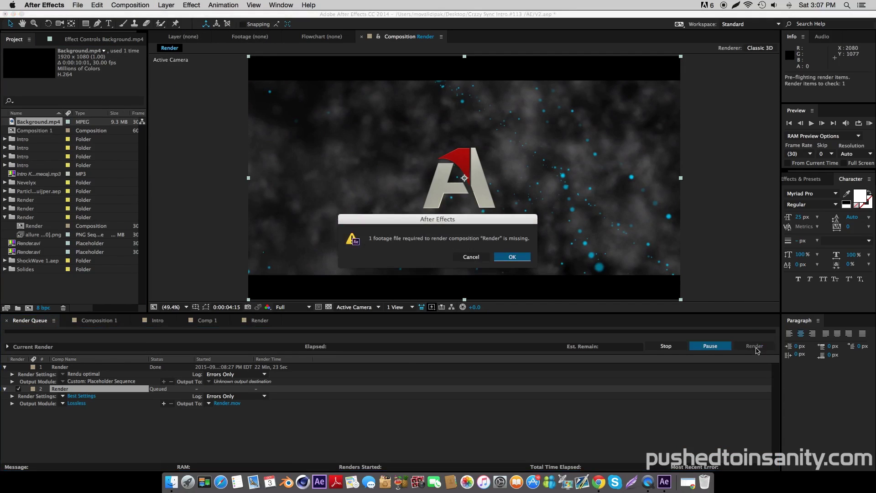
left_click(512, 257)
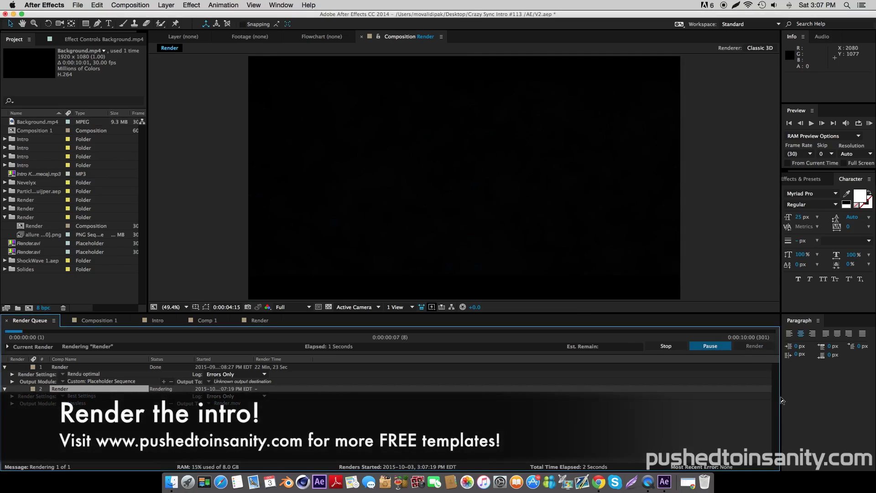